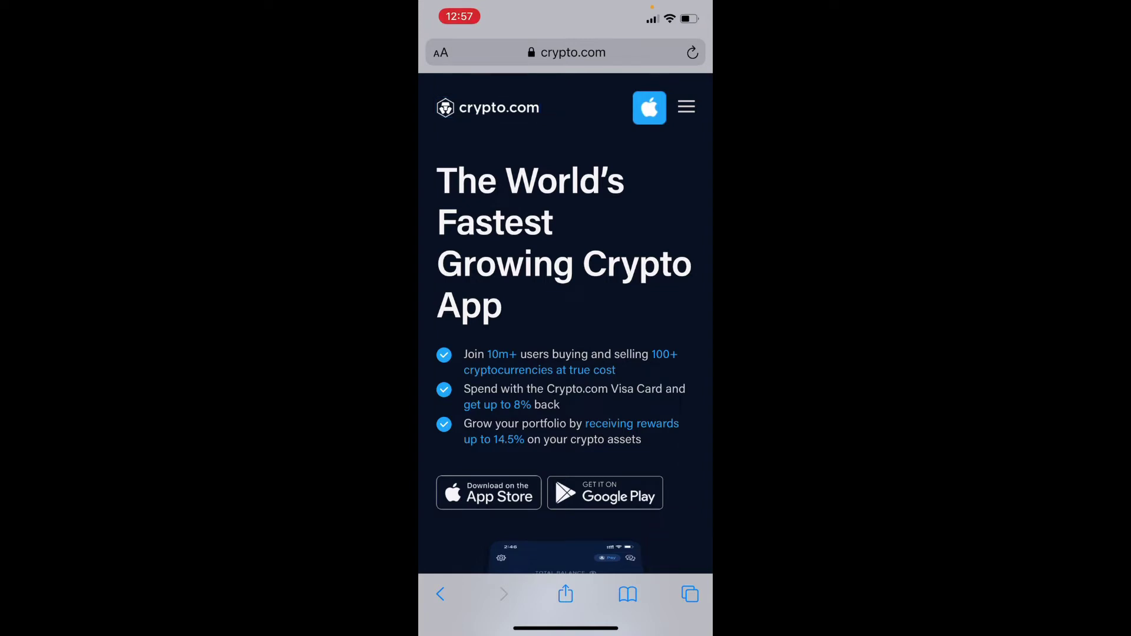
# Go to the crypto.com NFT site from the main menu and open its navigation menu.
pyautogui.click(687, 107)
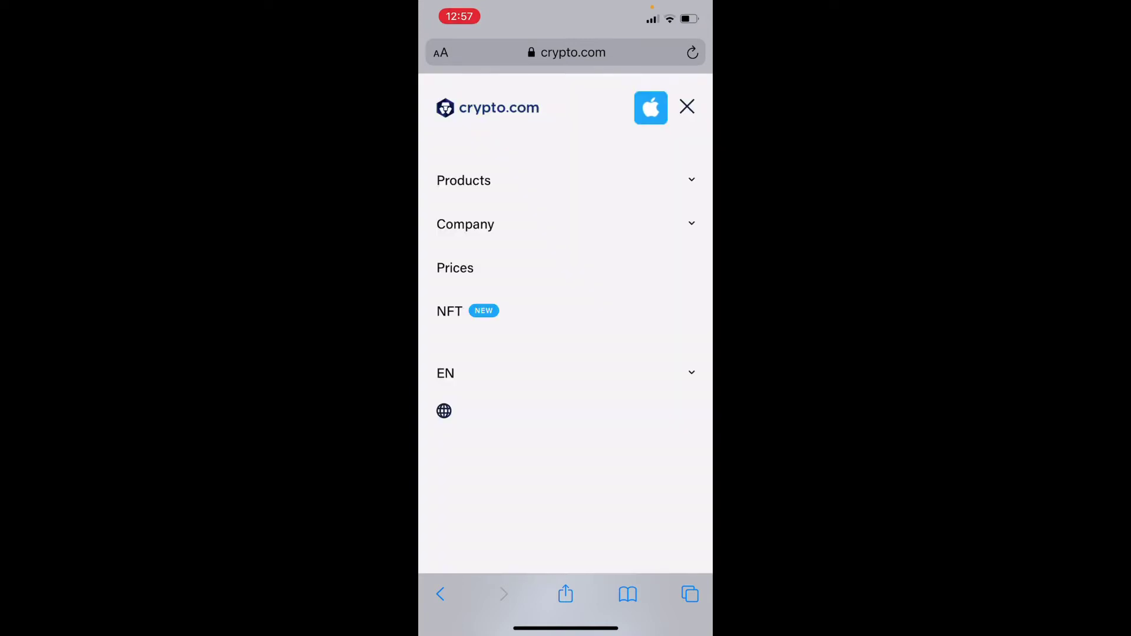
pyautogui.click(450, 311)
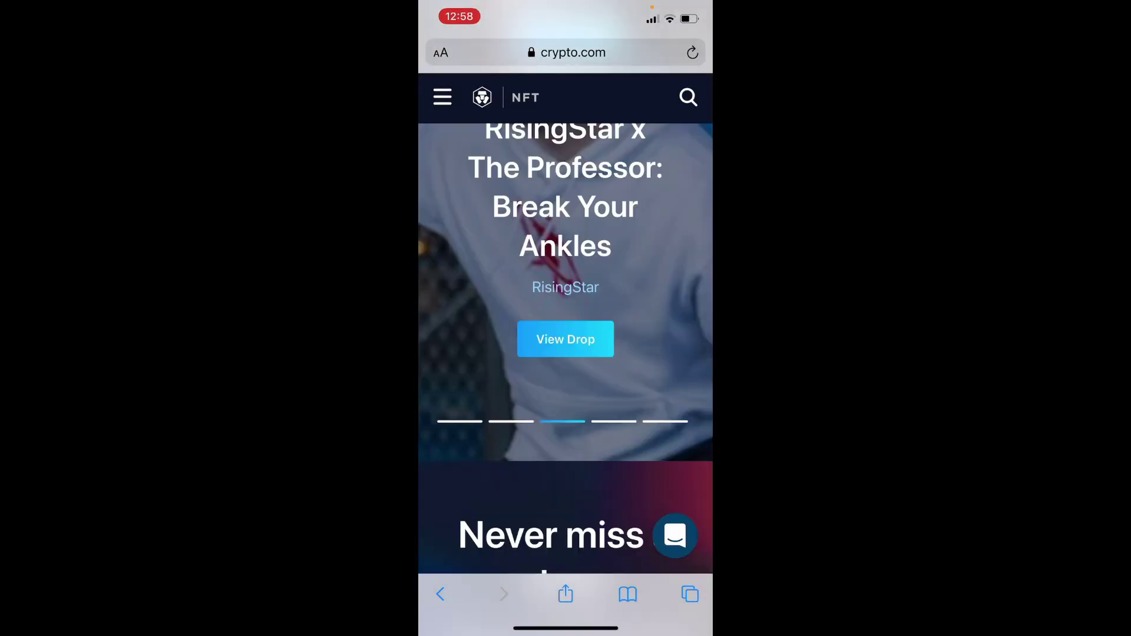
pyautogui.click(441, 97)
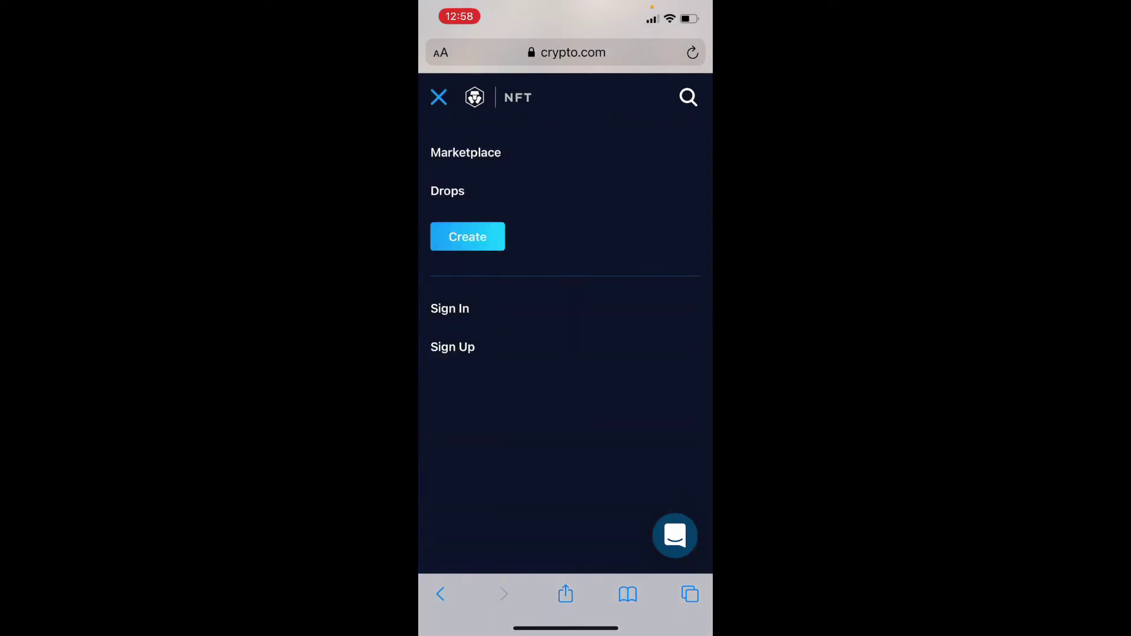
# On the NFT Sign In page, enter the account email and autofill the password.
pyautogui.click(450, 309)
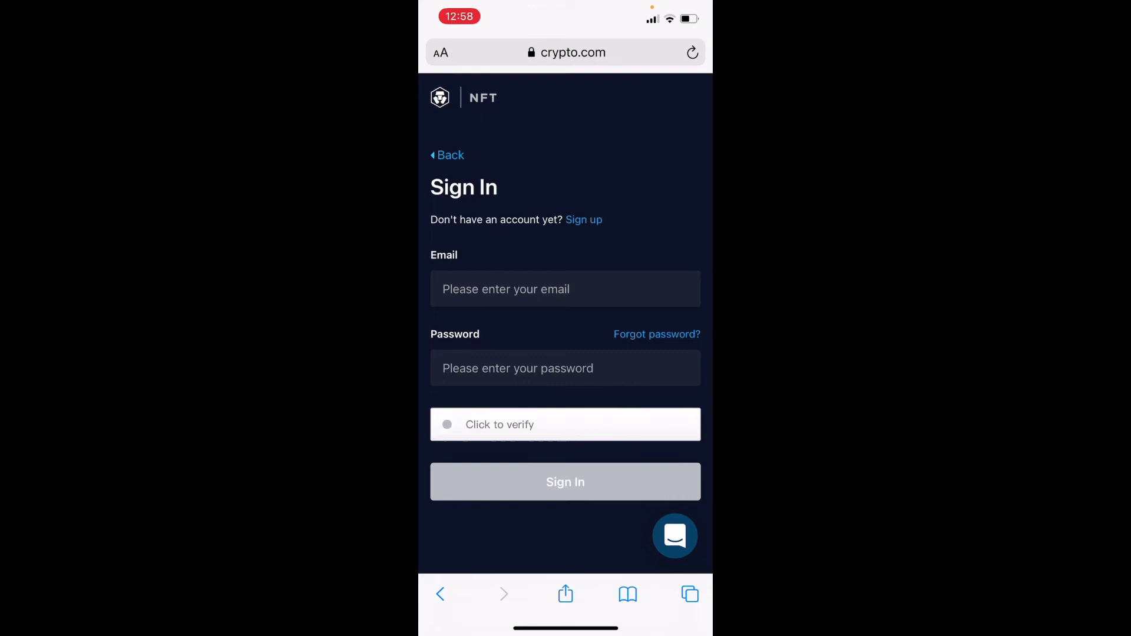
pyautogui.click(566, 289)
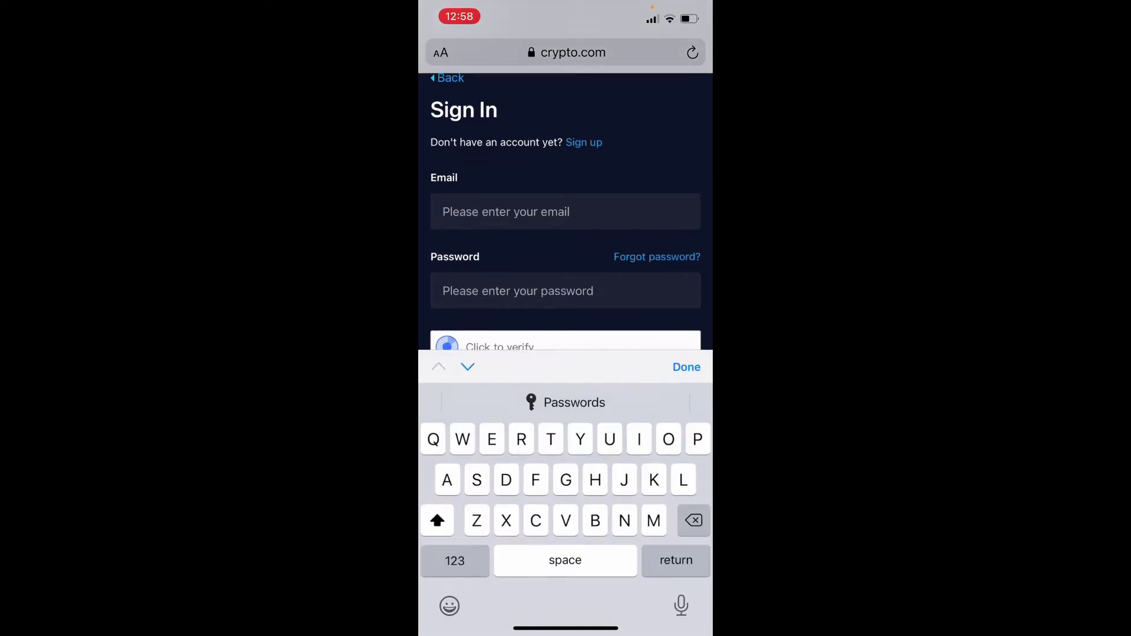
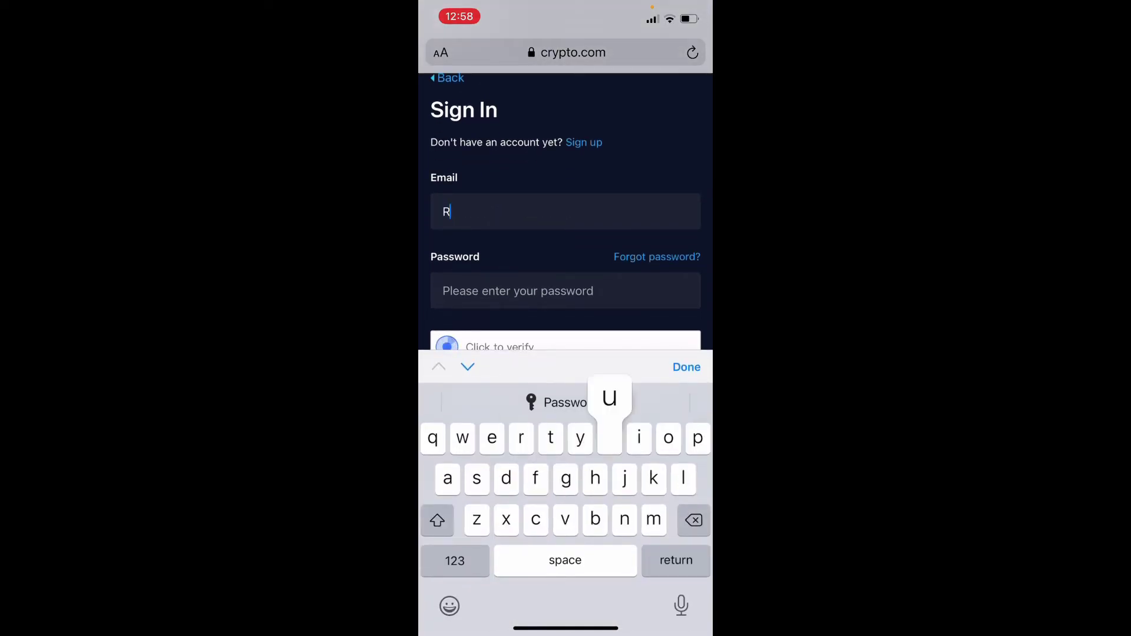
pyautogui.scroll(-2, 566, 212)
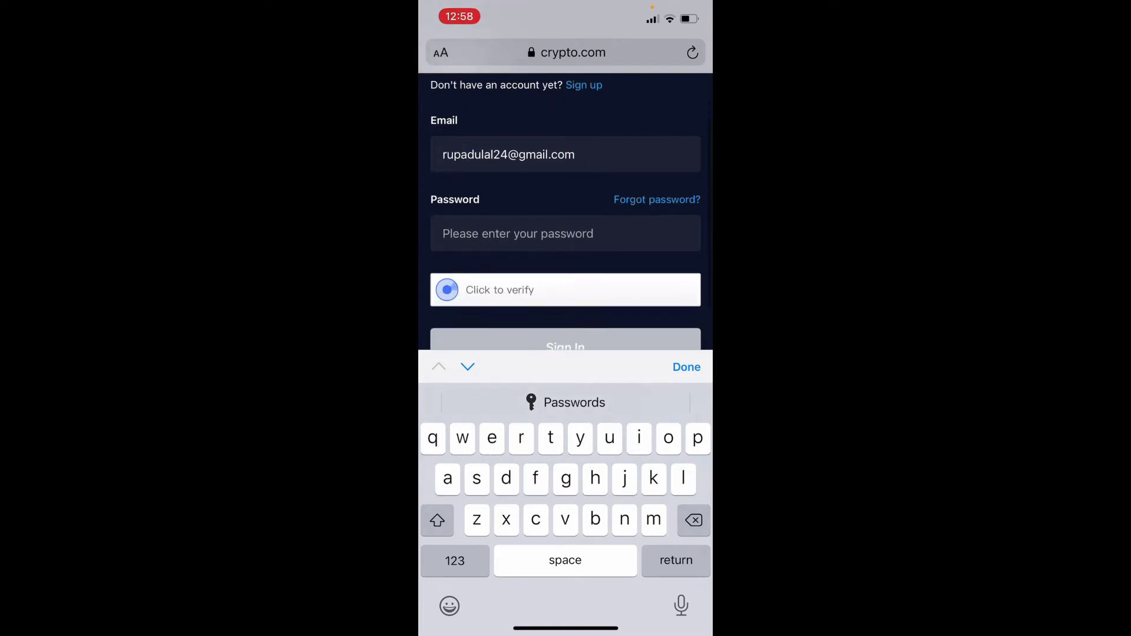
pyautogui.click(566, 402)
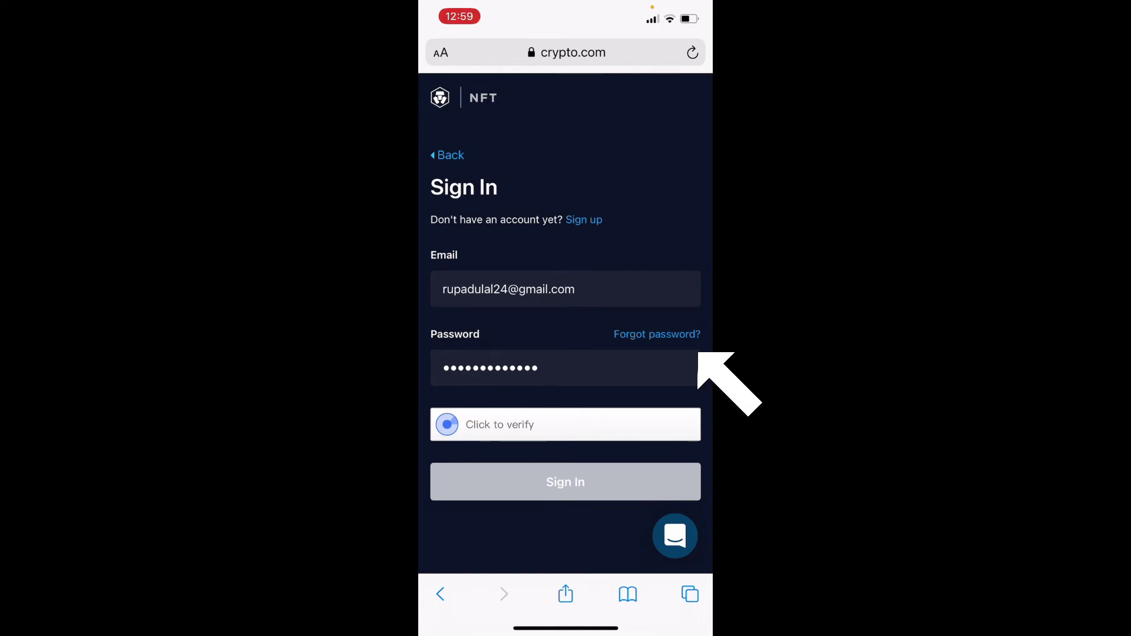
# Complete the 'Click to verify' check until Verification Succeeded, then submit Sign In.
pyautogui.click(565, 425)
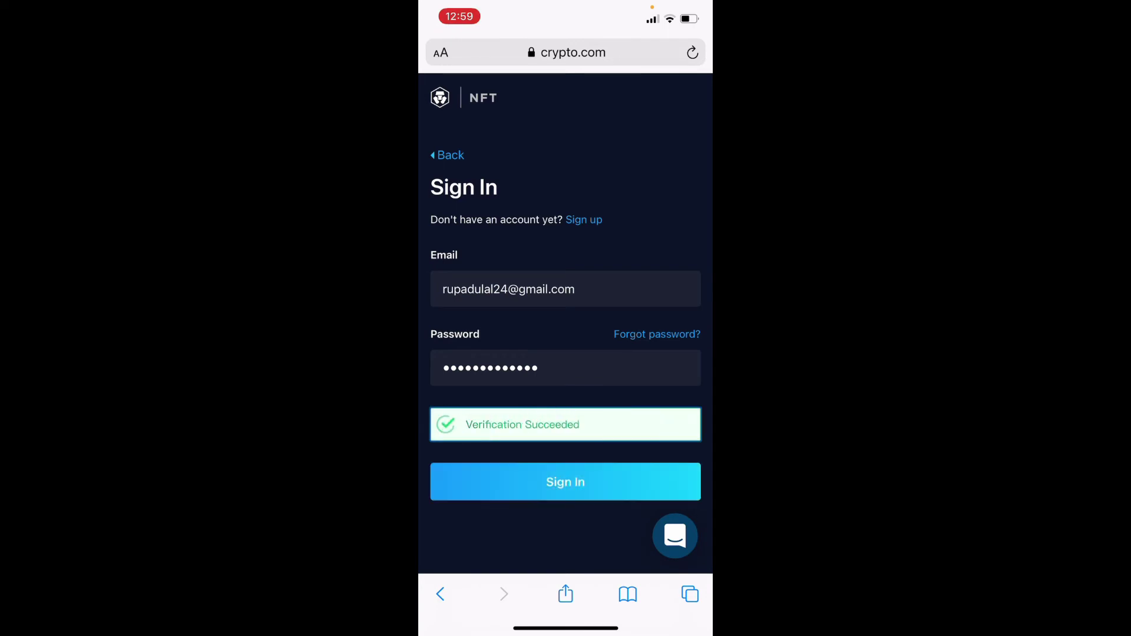
pyautogui.click(566, 482)
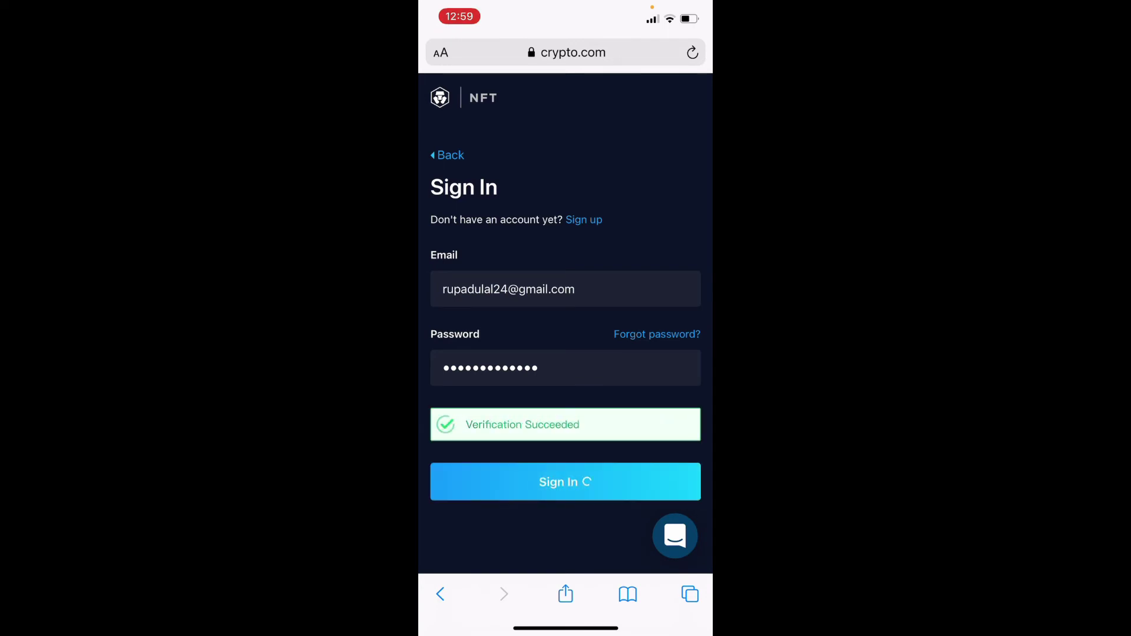